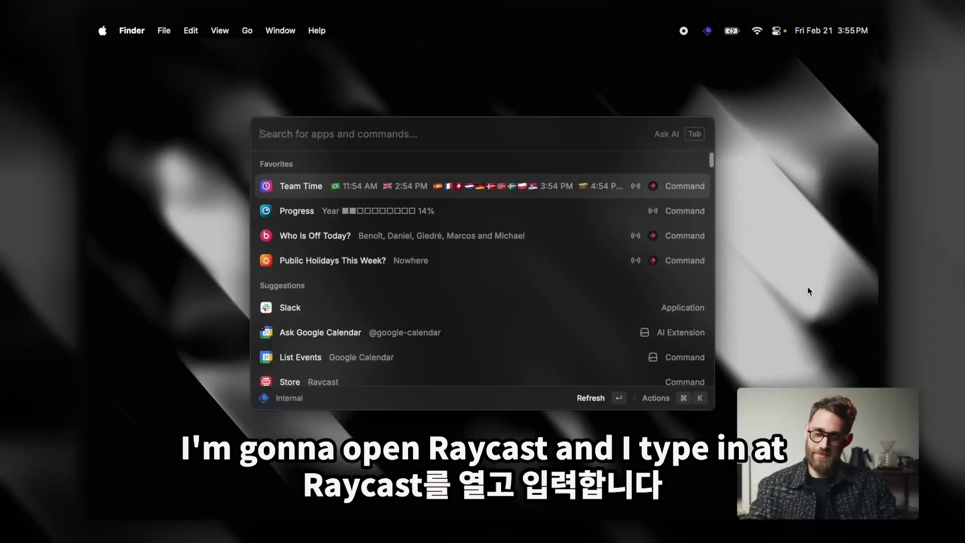
# Ask the Google Calendar AI extension to book 30 mins with the colleague next week, and confirm creating the event
pyautogui.write('@')
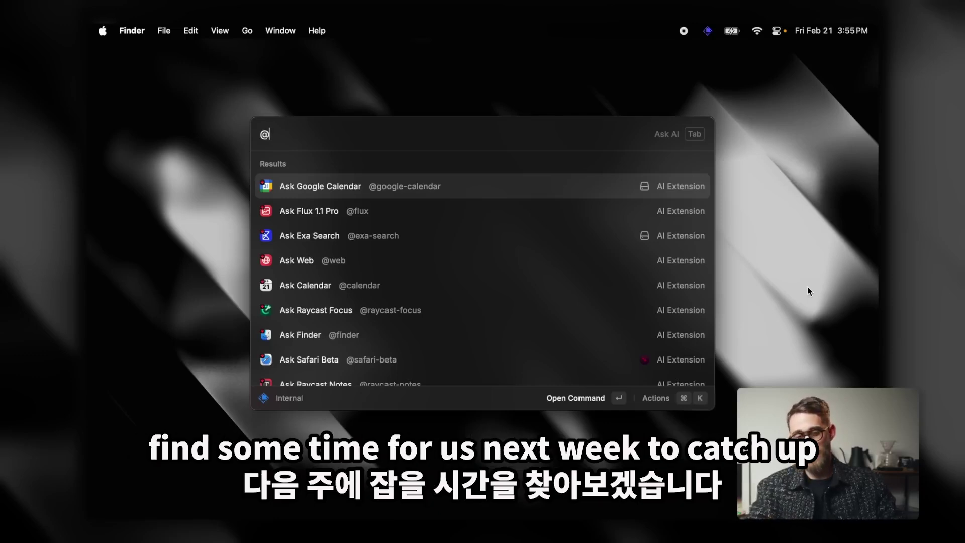
pyautogui.press('Return')
pyautogui.write('book me ')
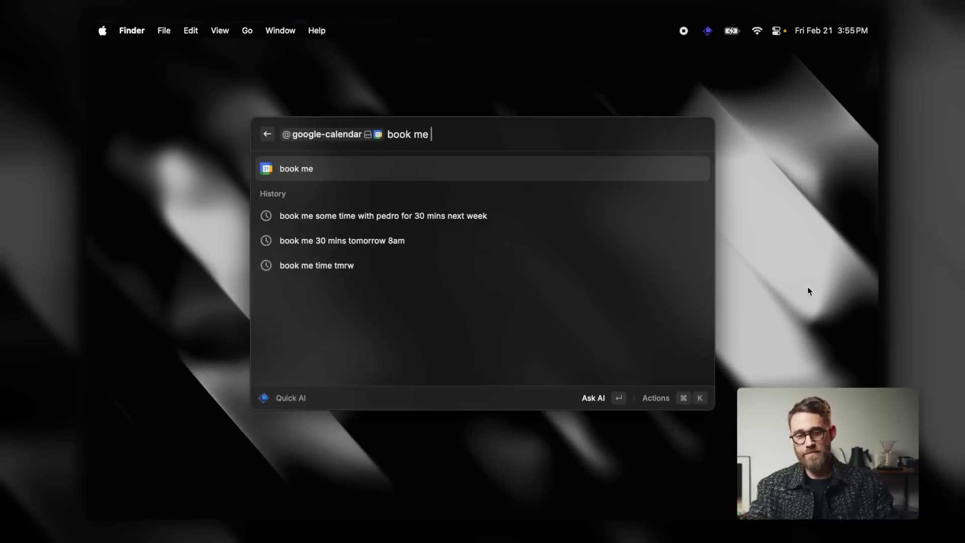
pyautogui.write('30 mins with ')
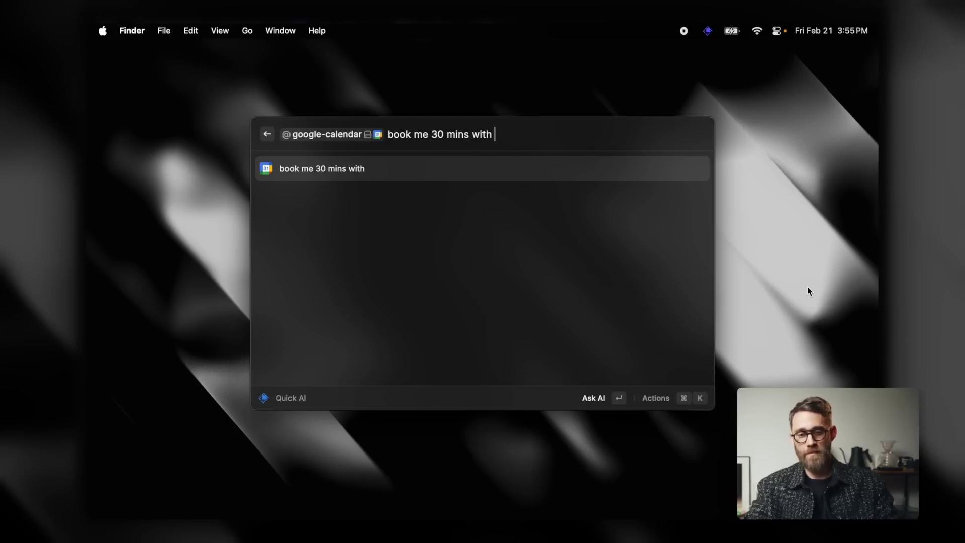
pyautogui.write('pedro next week')
pyautogui.press('Return')
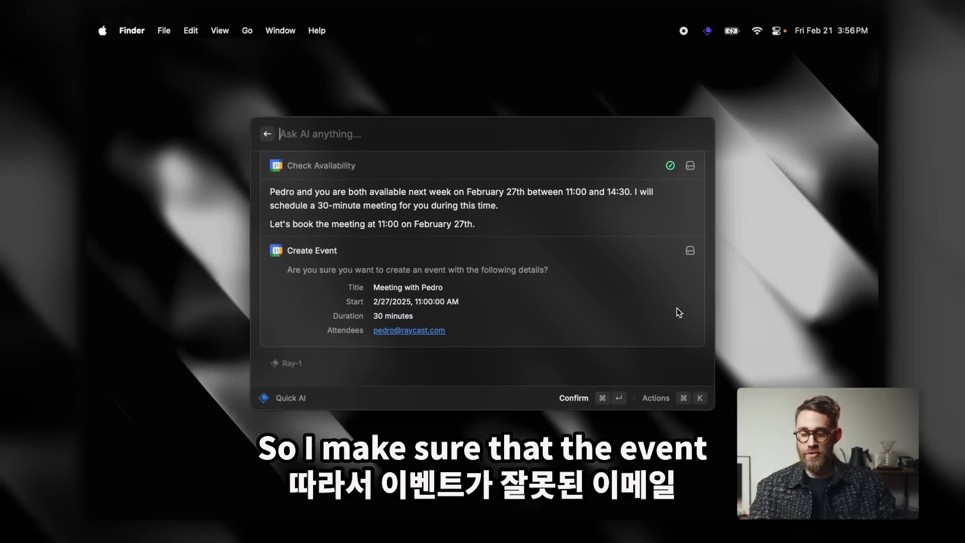
pyautogui.press('super+Return')
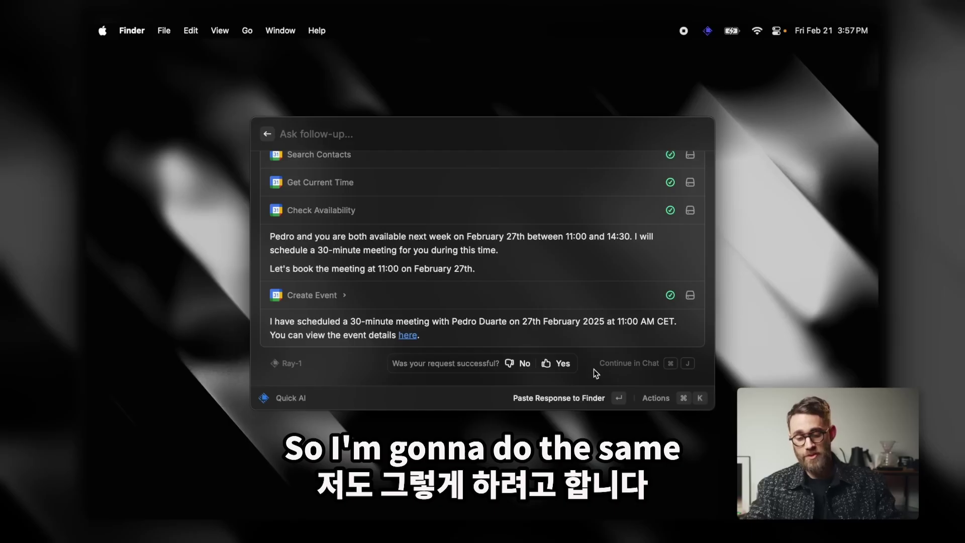
# Send the zoom-beta extension the follow-up "add me a meeting link to the event"
pyautogui.write('@')
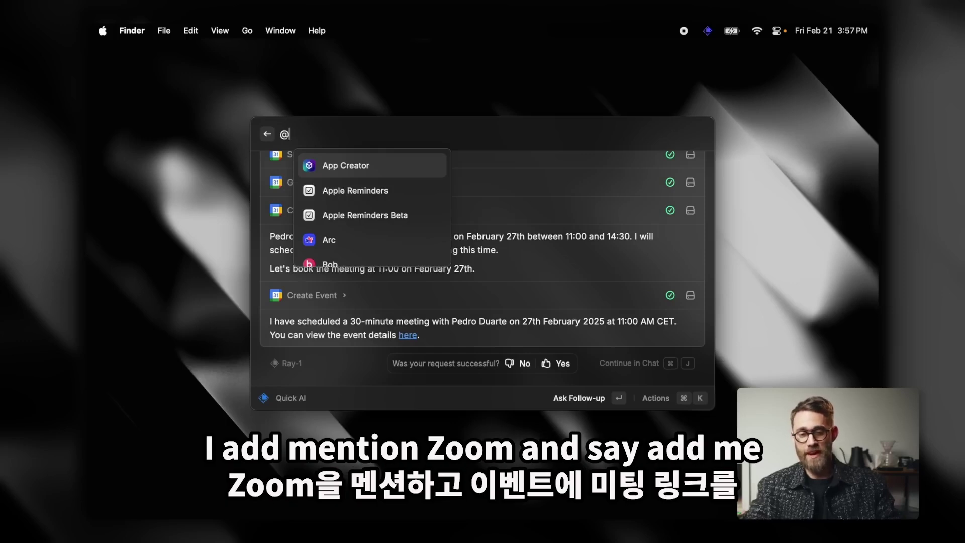
pyautogui.write('zoom')
pyautogui.press('Return')
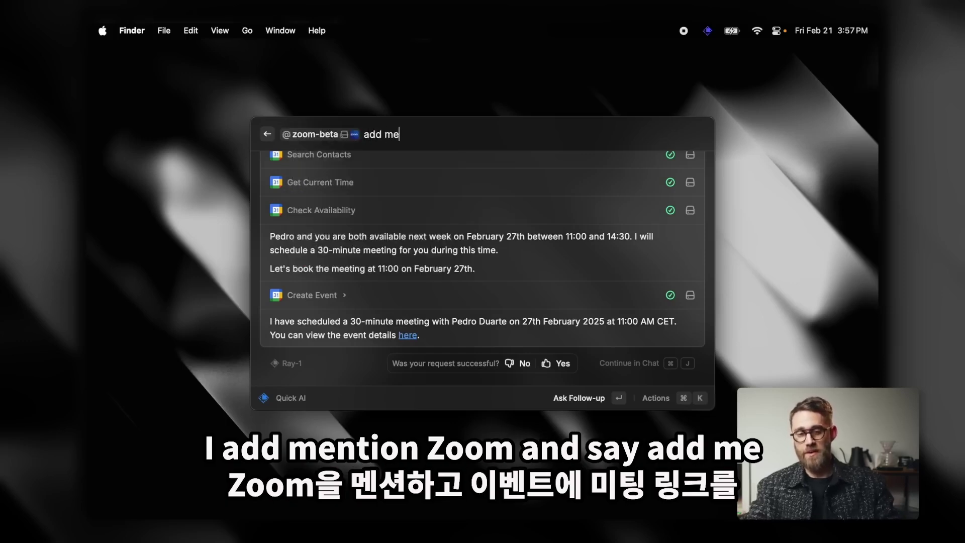
pyautogui.write('add me a meeting link to the')
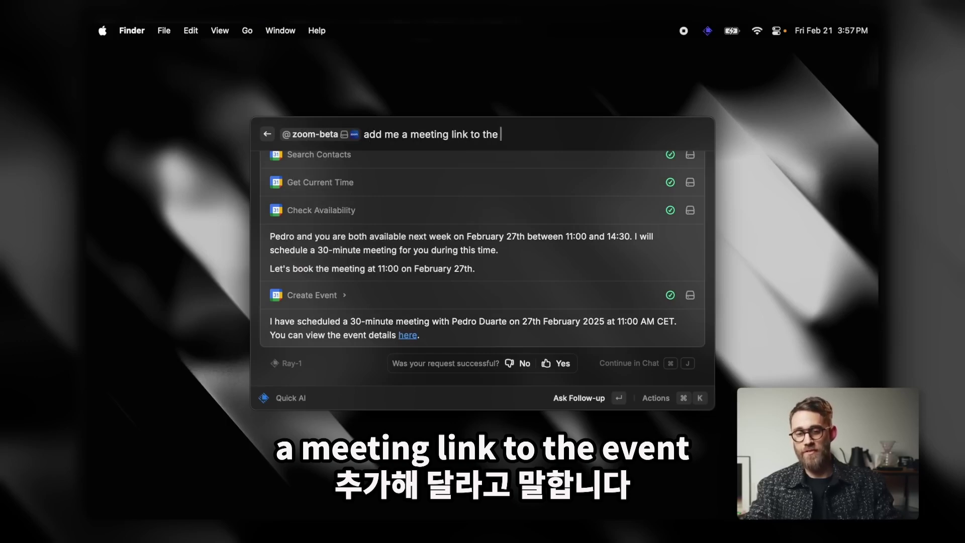
pyautogui.write(' event')
pyautogui.press('Return')
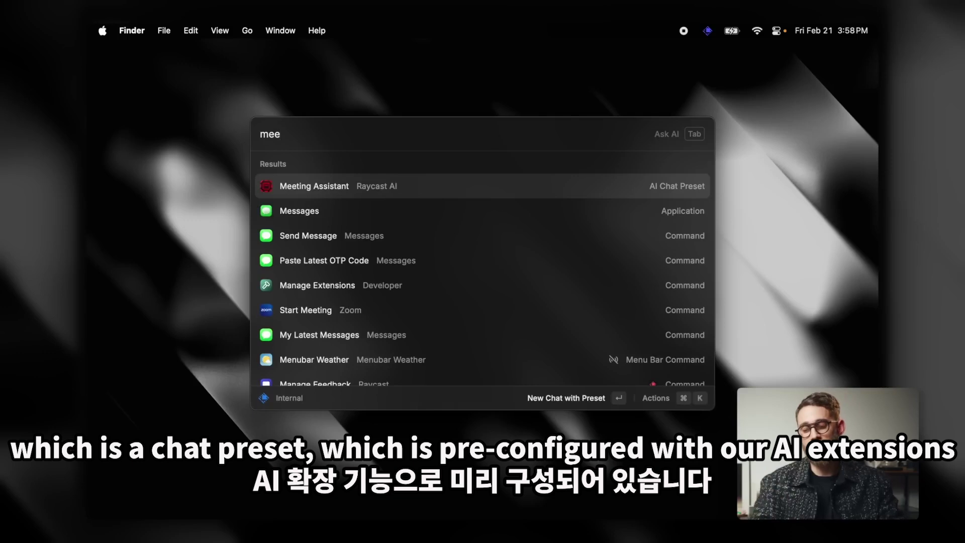
# Start a chat with the Meeting Assistant preset, request a 30-minute meeting with the colleague next week, and confirm the proposed event
pyautogui.press('Return')
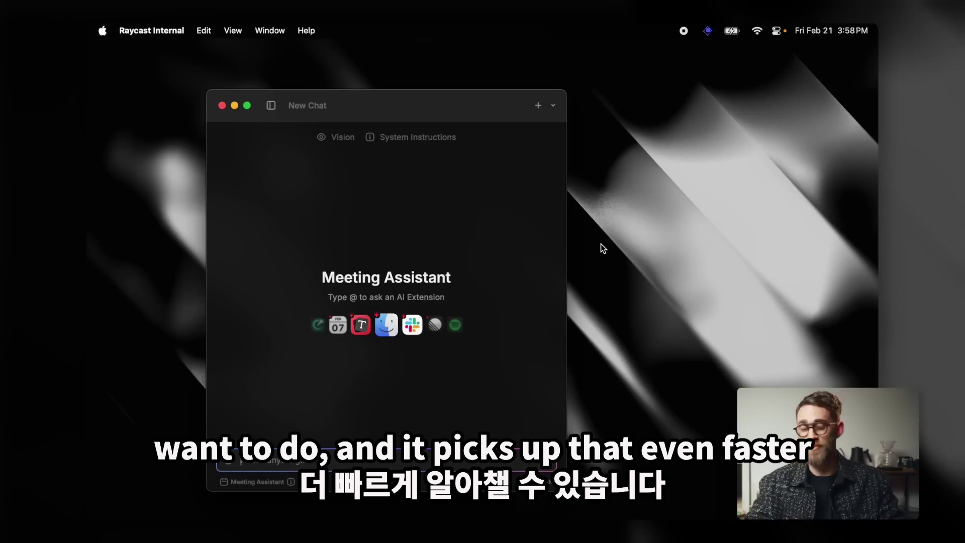
pyautogui.write('meet with pedro next week f')
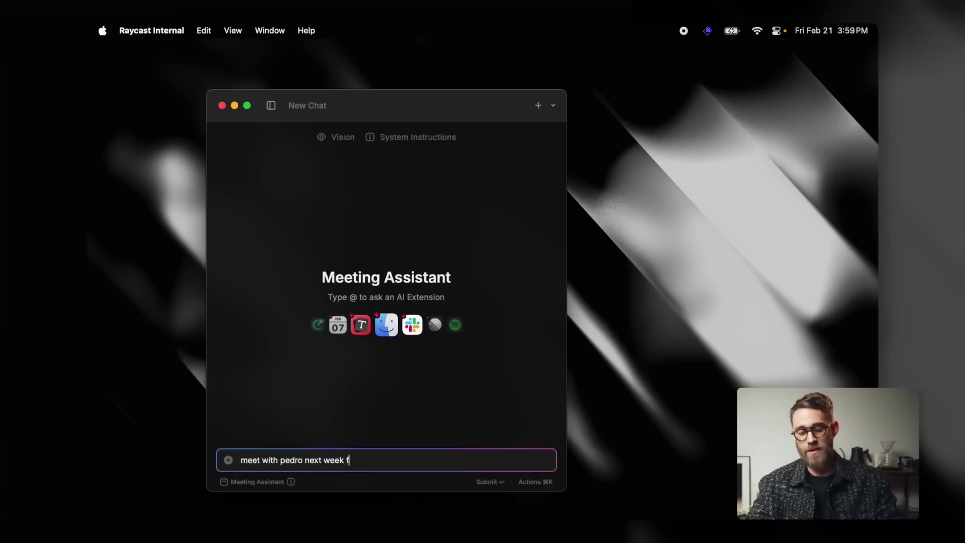
pyautogui.write('or 30 mins')
pyautogui.press('Return')
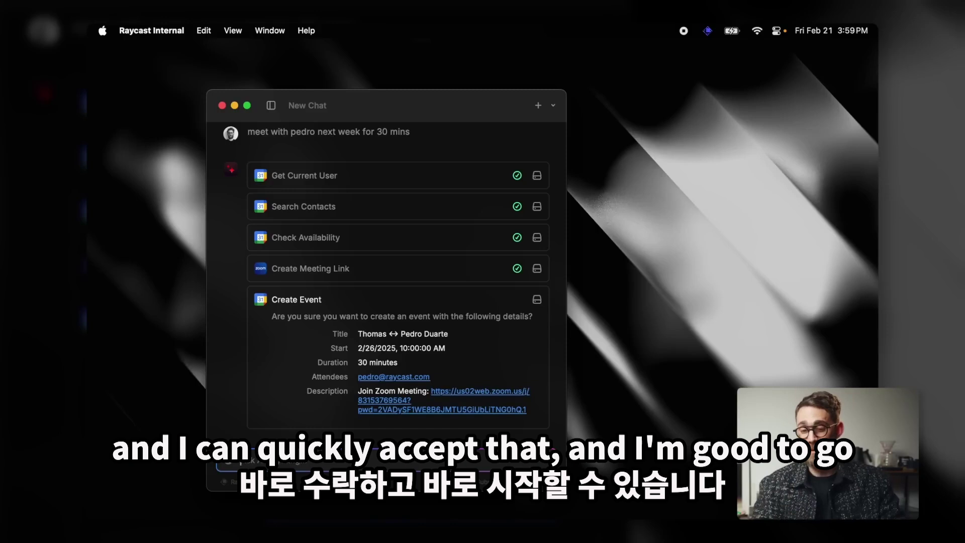
pyautogui.press('super+Return')
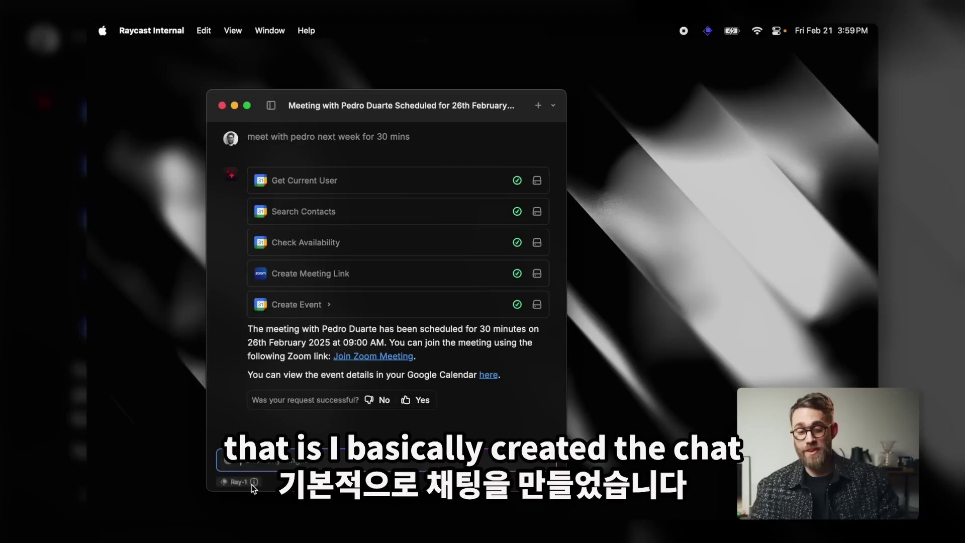
pyautogui.click(254, 483)
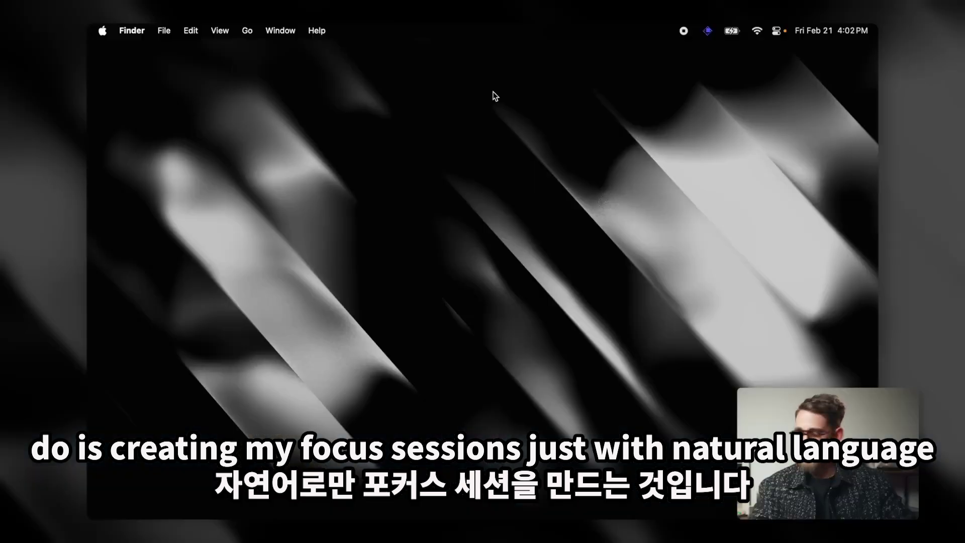
# Ask the Raycast Focus extension to focus on coding for 1h and set the Slack status, reusing the matching prompt from the history
pyautogui.hotkey('alt', 'space')
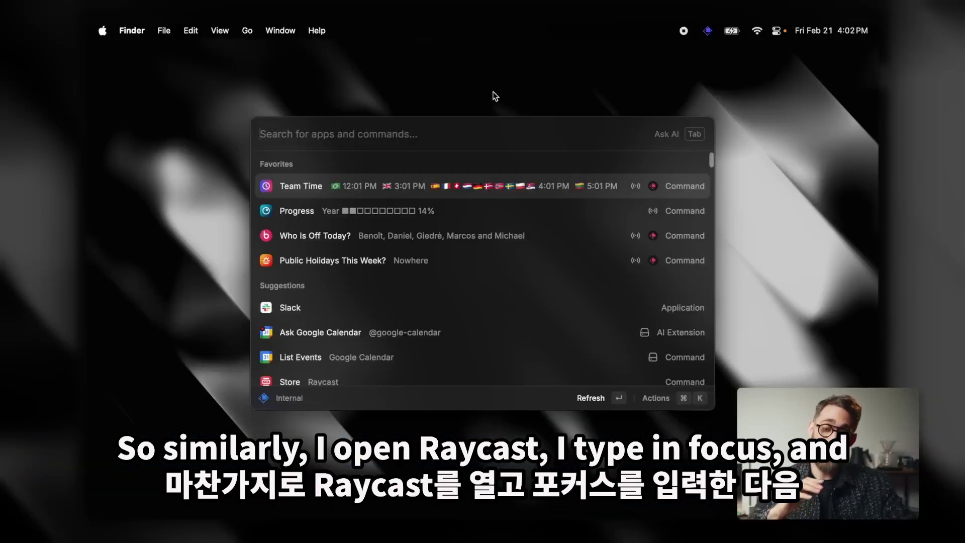
pyautogui.write('@foc')
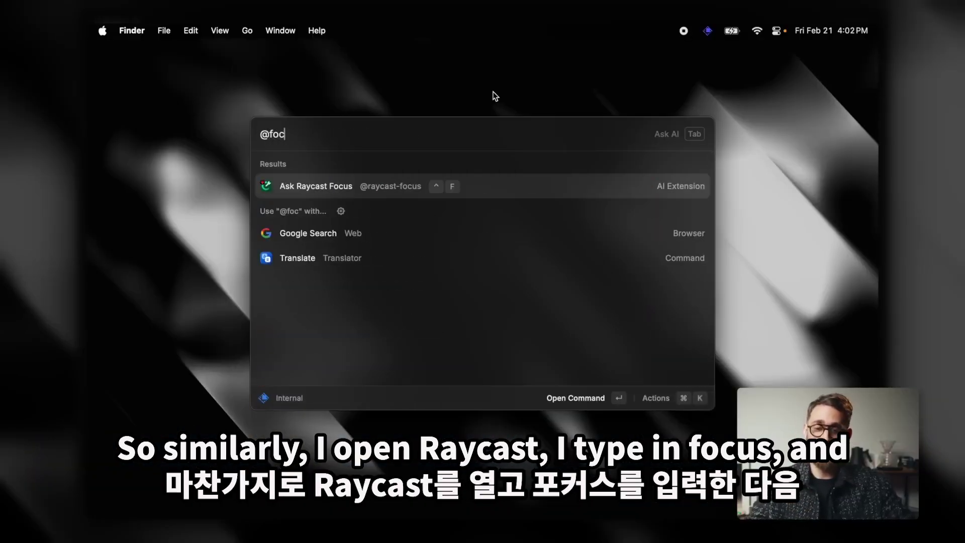
pyautogui.press('Return')
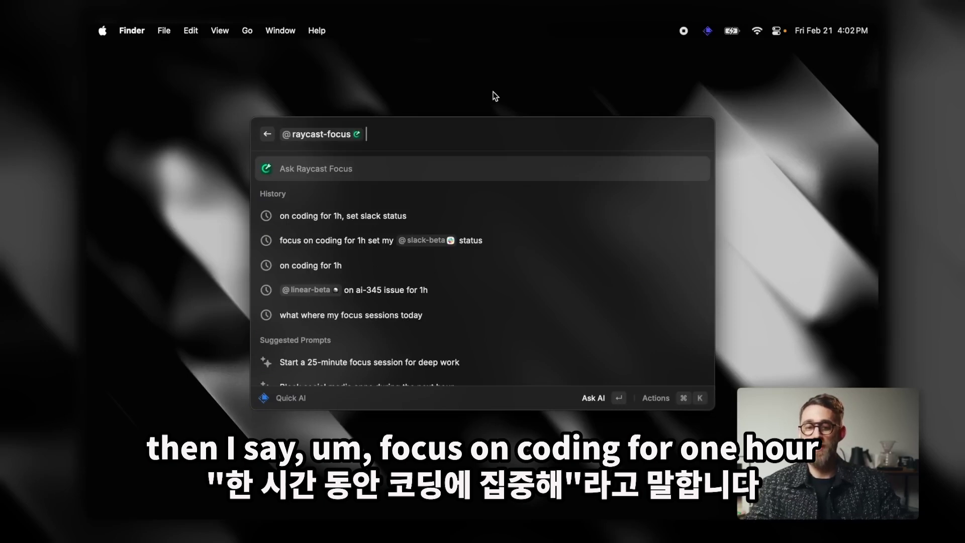
pyautogui.write('focus on')
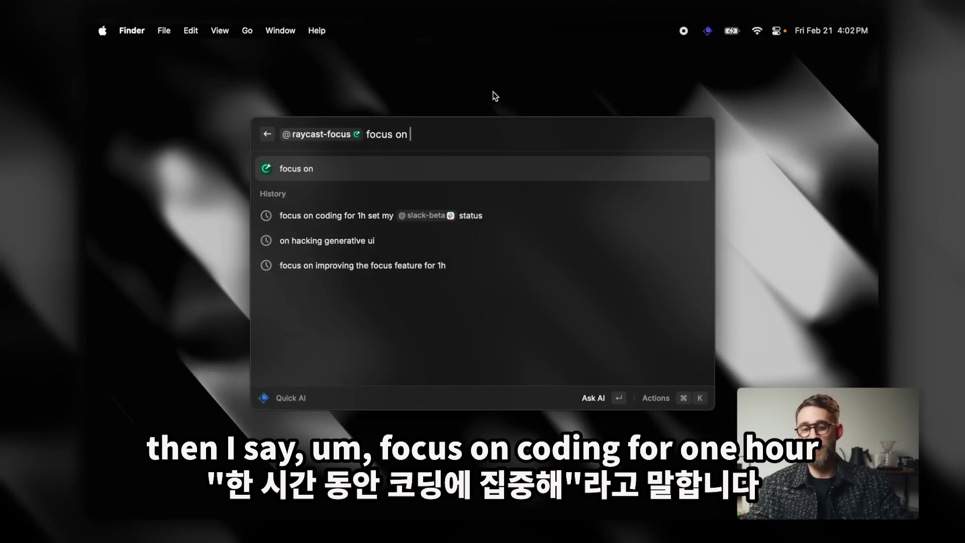
pyautogui.write(' coding for 1h')
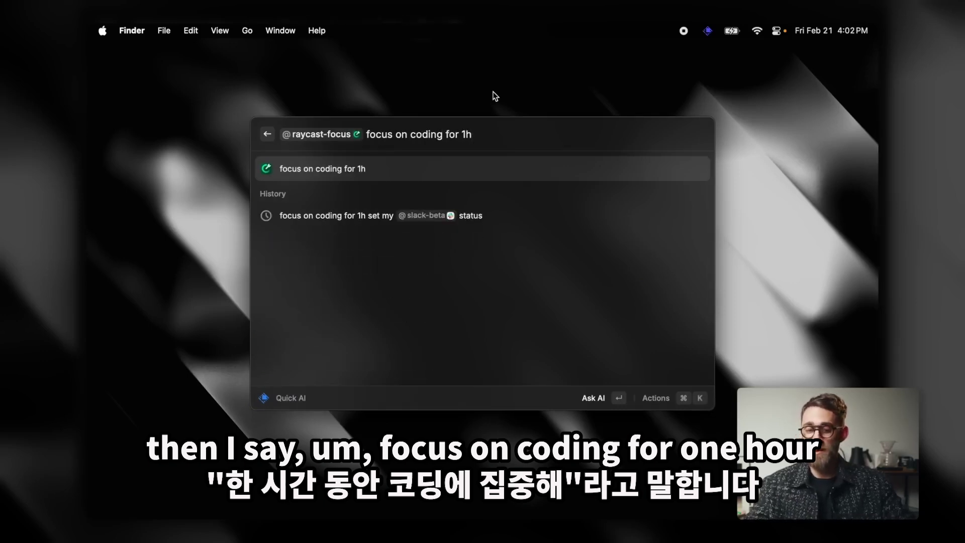
pyautogui.press('Down')
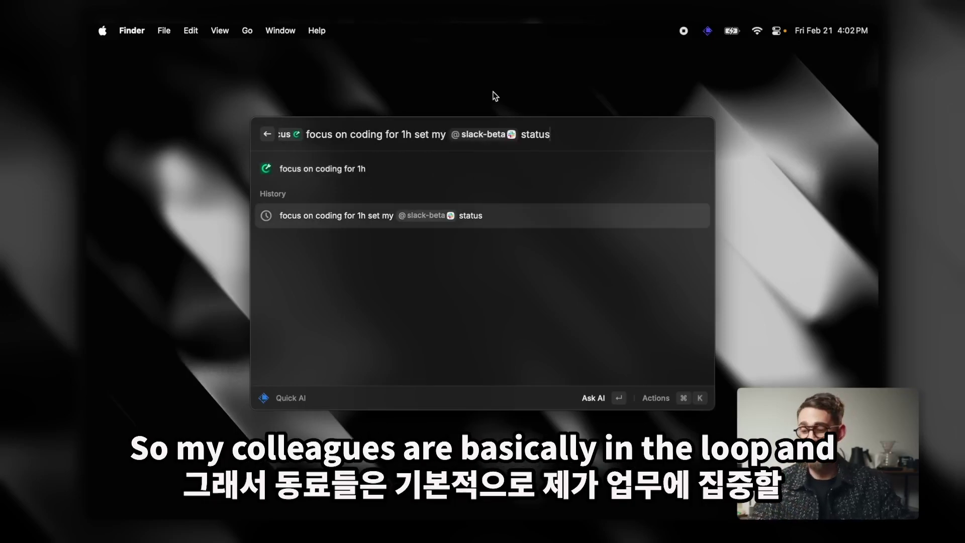
pyautogui.press('Return')
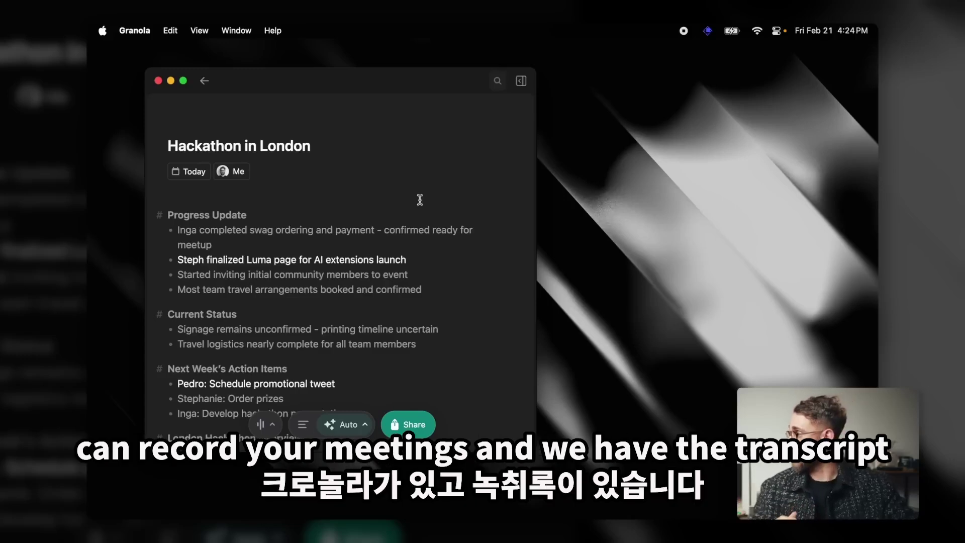
# Send the entire text of the Hackathon in London notes to a new AI chat as an attached text selection
pyautogui.press('super+a')
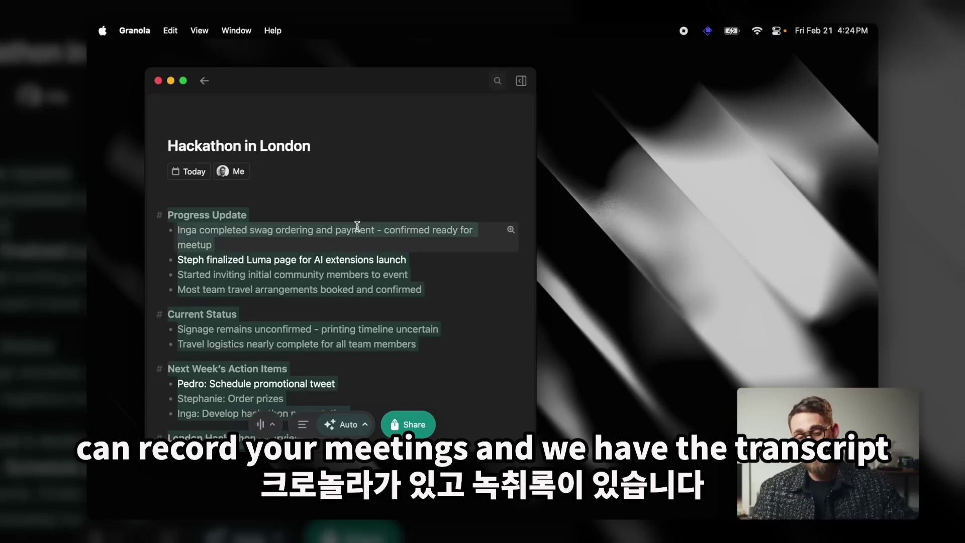
pyautogui.hotkey('alt', 'space')
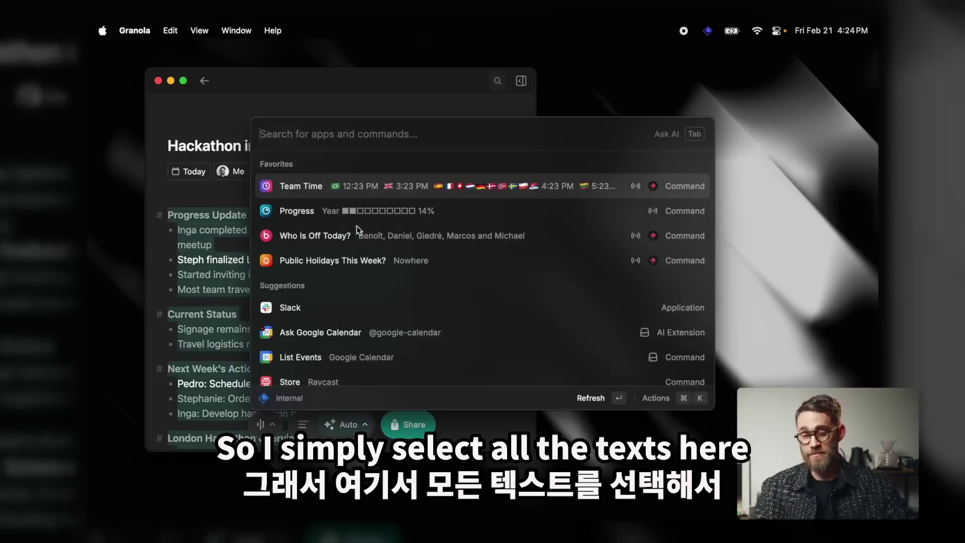
pyautogui.write('send')
pyautogui.press('Return')
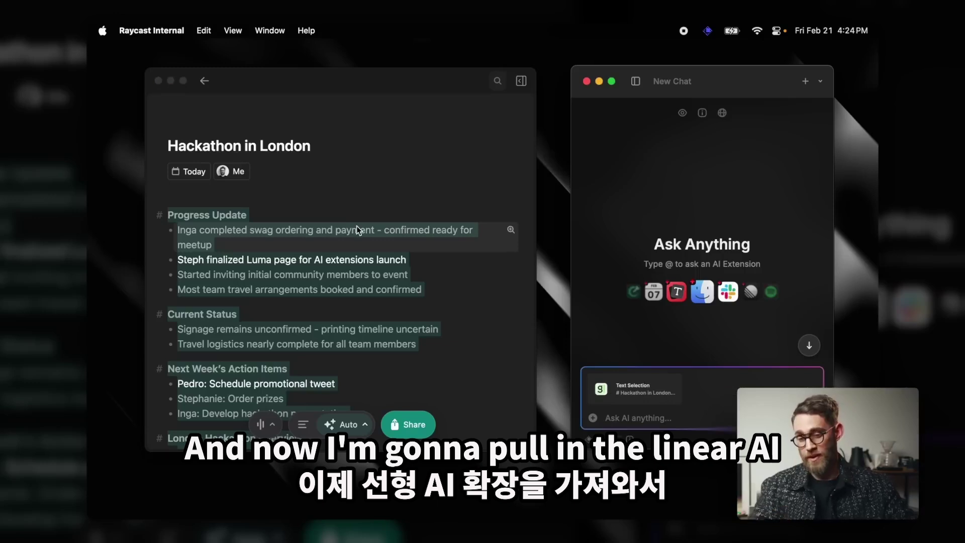
# Ask the linear-beta extension to "create issues for the action items", review the proposed issues and their assignees, and confirm creating them
pyautogui.write('@linear-beta ')
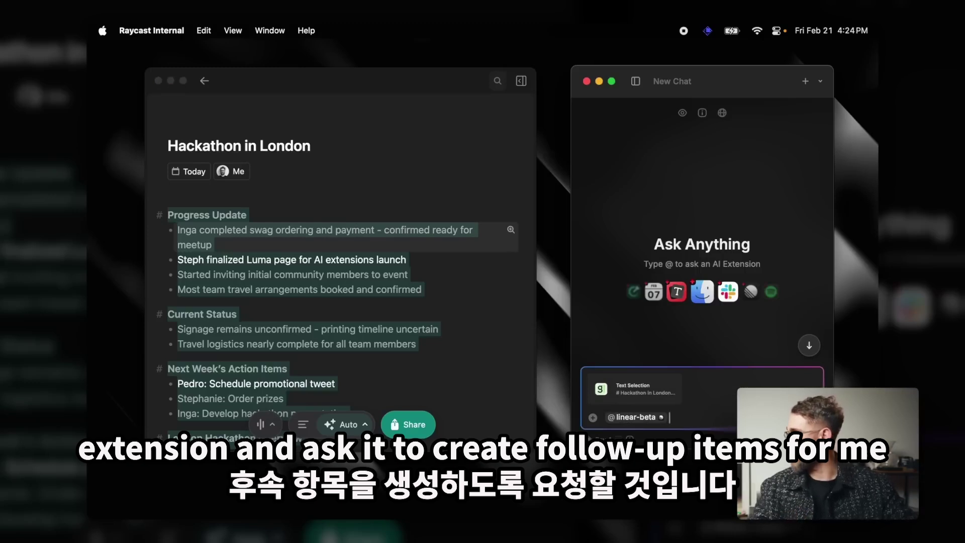
pyautogui.write('create issues for the action items')
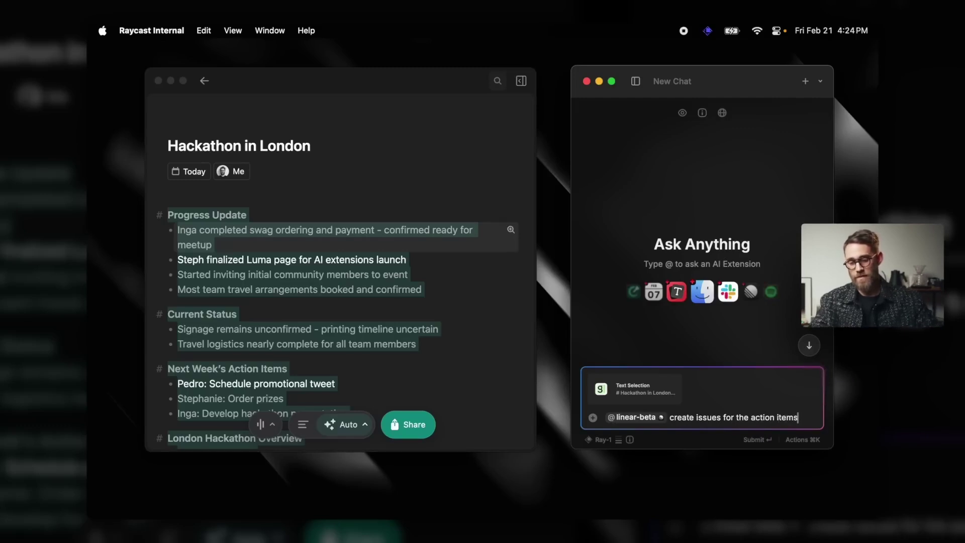
pyautogui.press('Return')
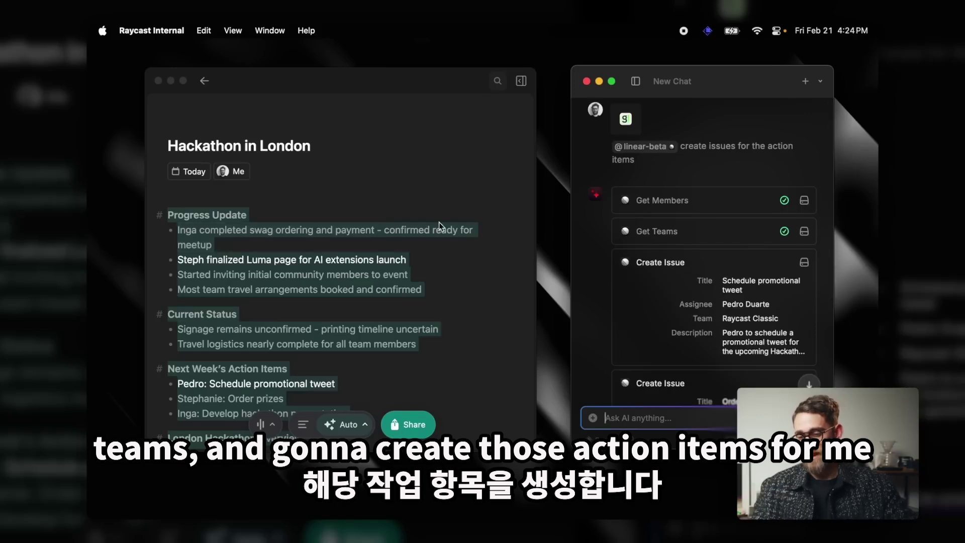
pyautogui.scroll(-4, 663, 340)
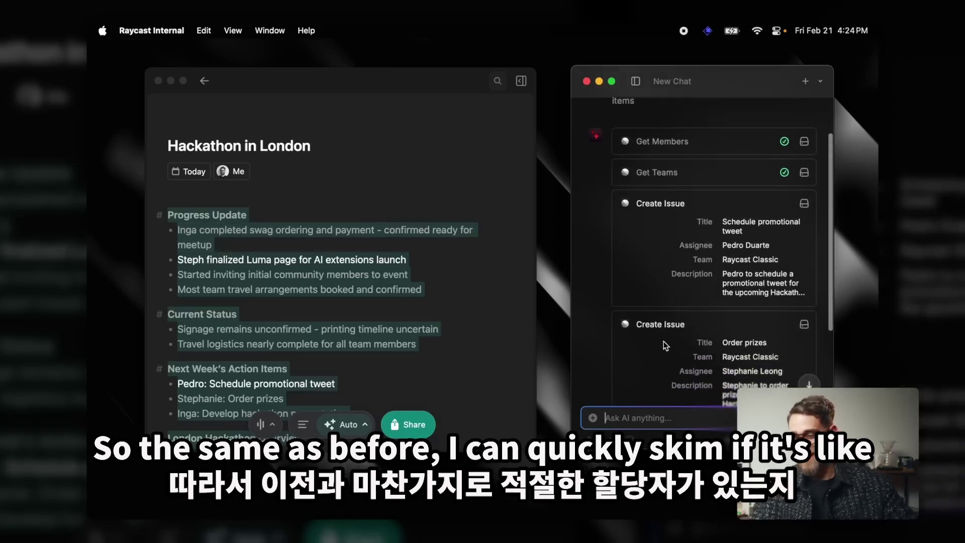
pyautogui.scroll(-5, 663, 341)
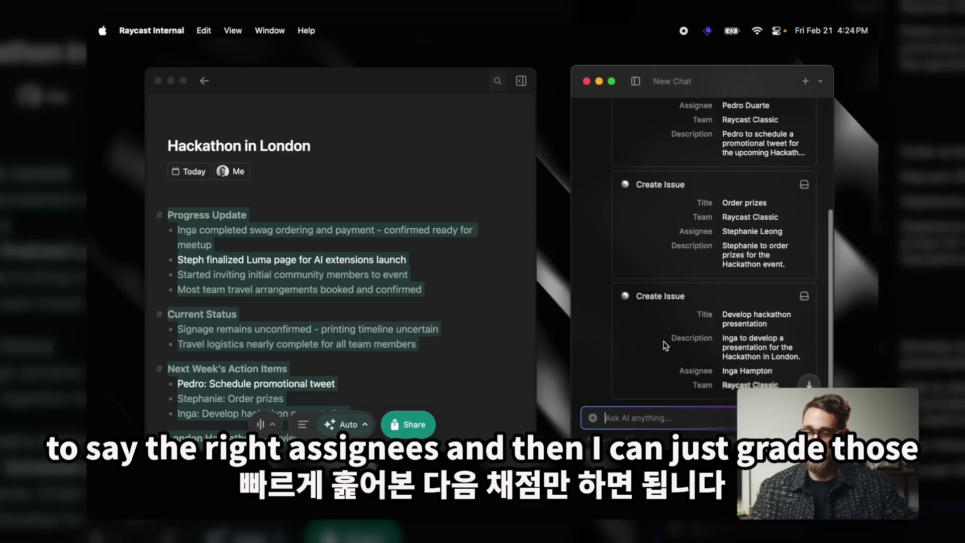
pyautogui.press('super+Return')
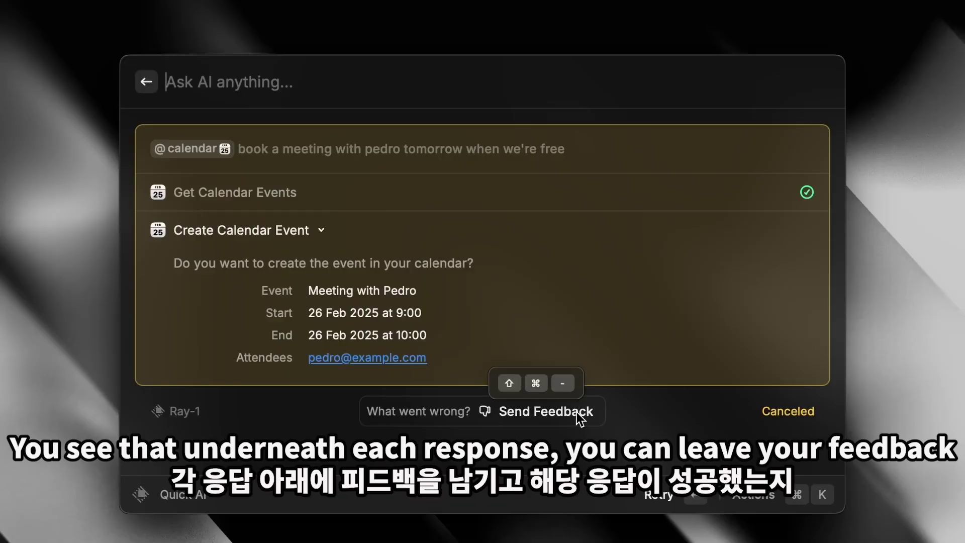
# Open the negative feedback form for the canceled calendar request and the positive feedback form for the JPEG conversion response
pyautogui.click(577, 412)
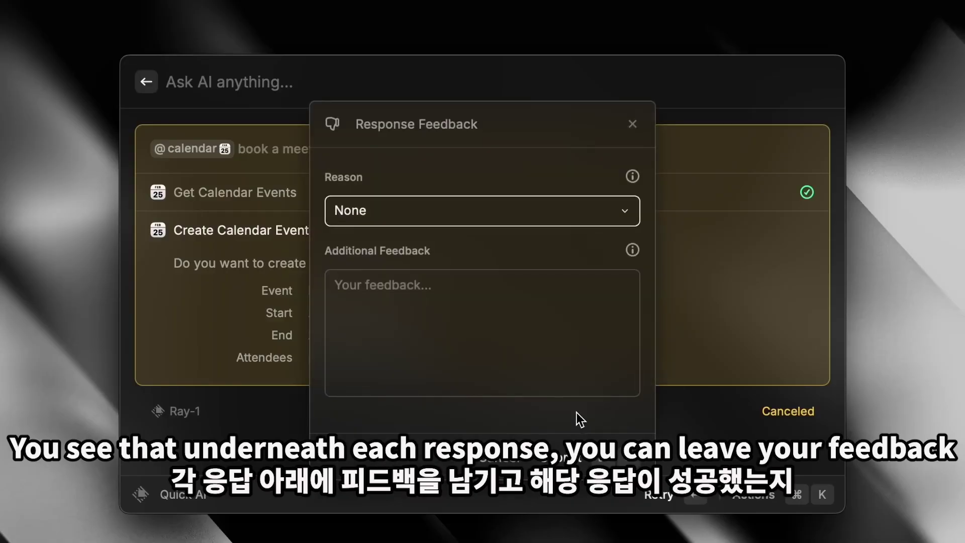
pyautogui.write('in')
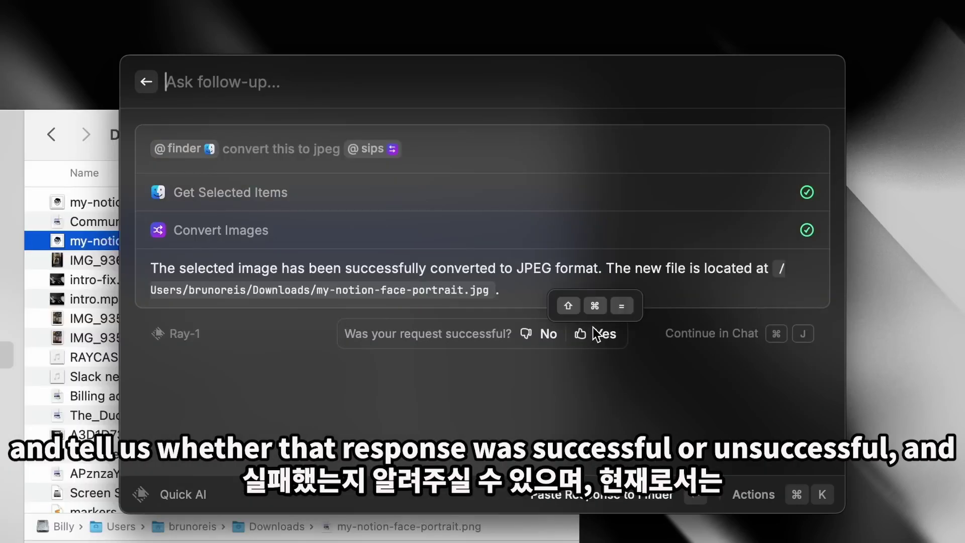
pyautogui.click(596, 334)
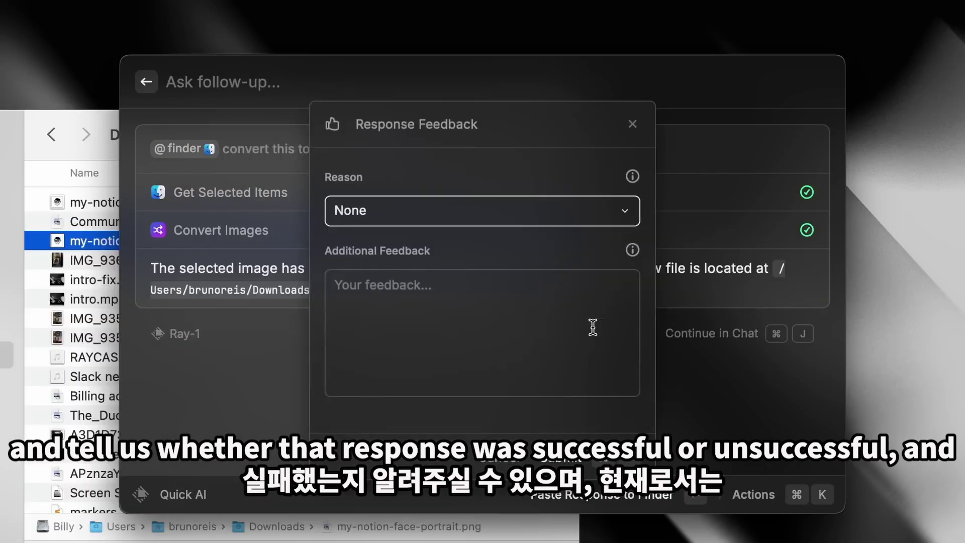